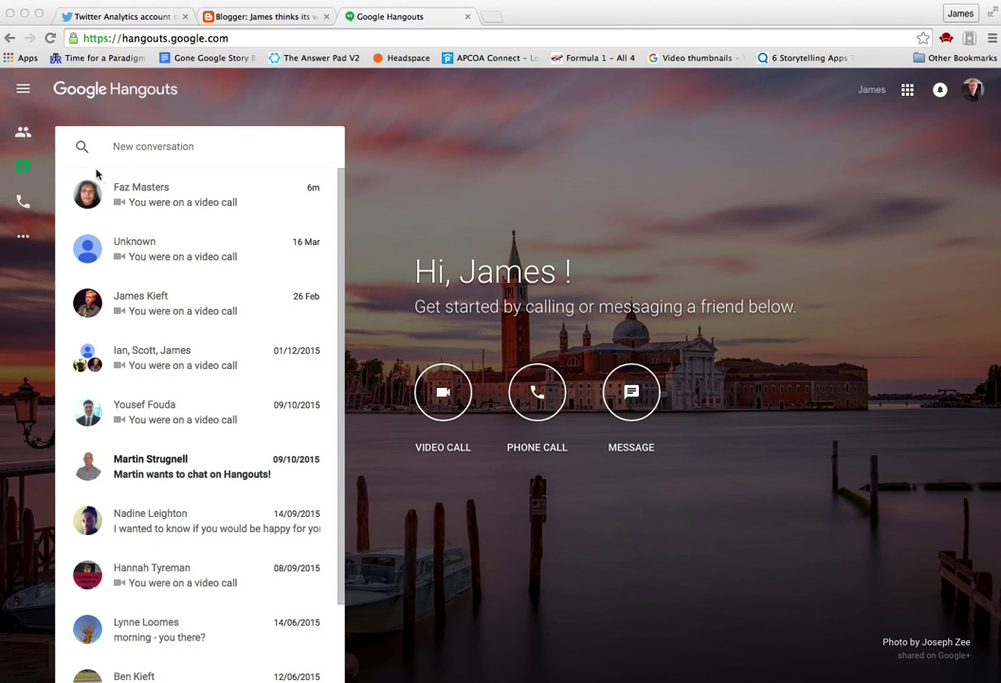
Choose Hangouts On Air from the Hangouts navigation menu
click(24, 91)
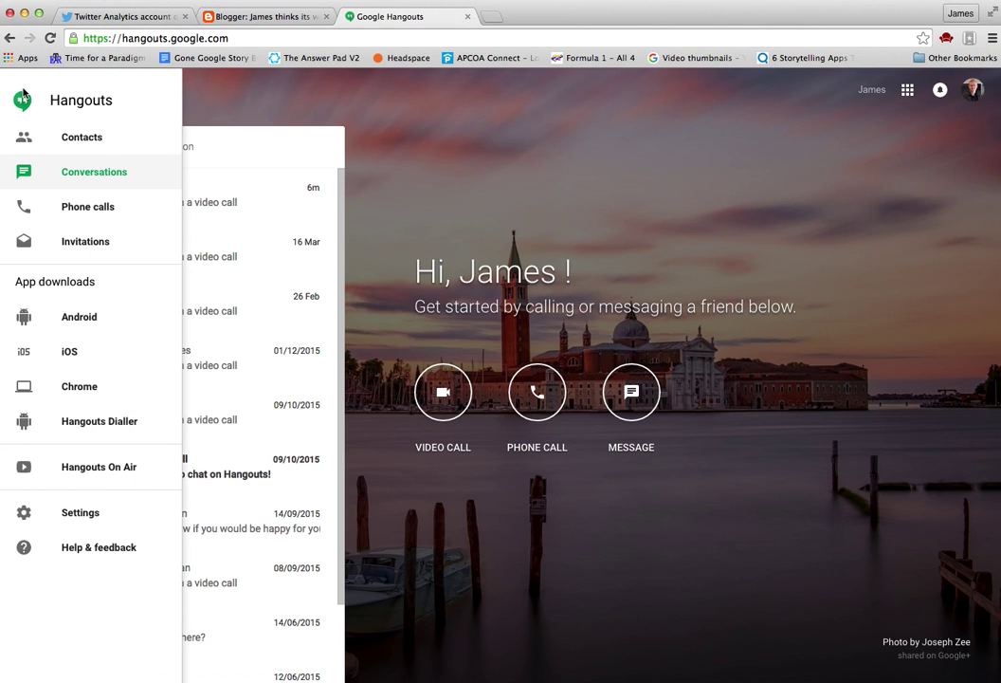
click(87, 470)
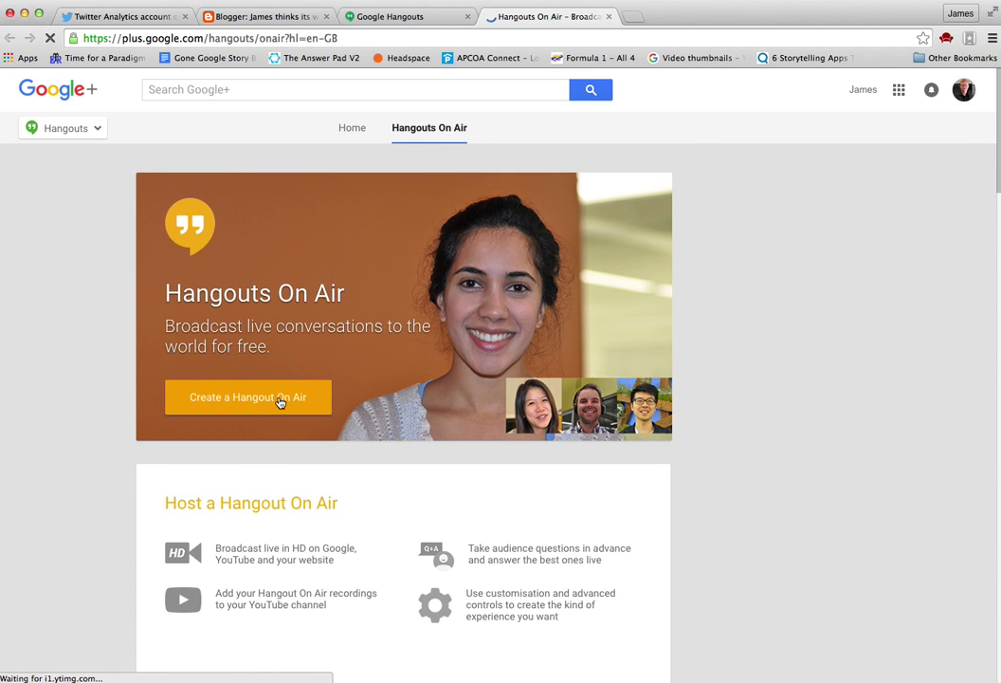
Start a new Hangout On Air and replace the Public audience with one suggested contact
click(270, 400)
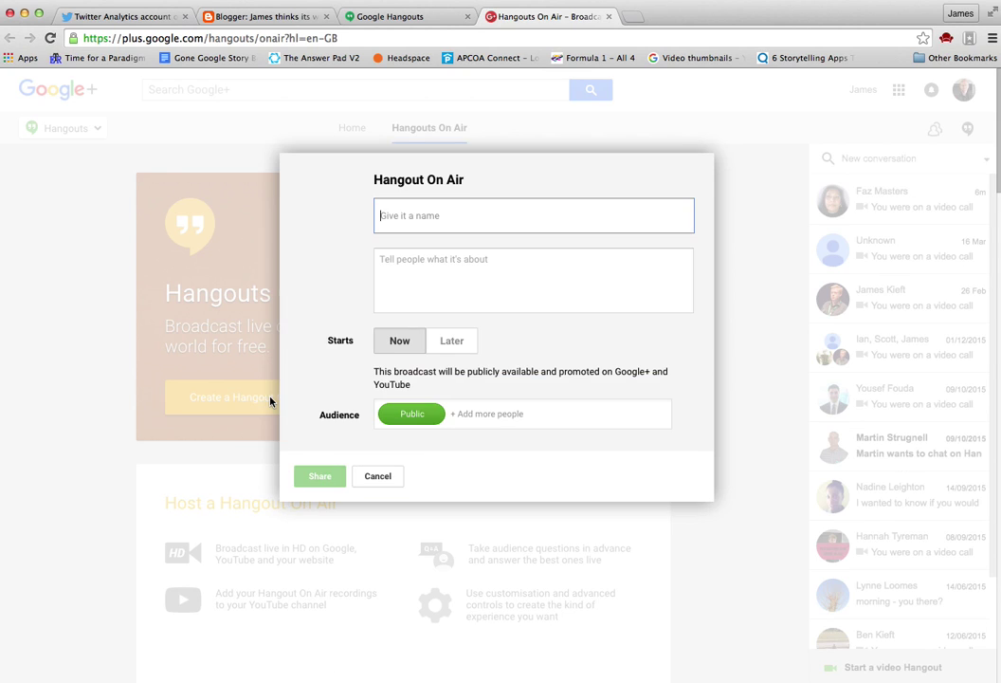
click(436, 414)
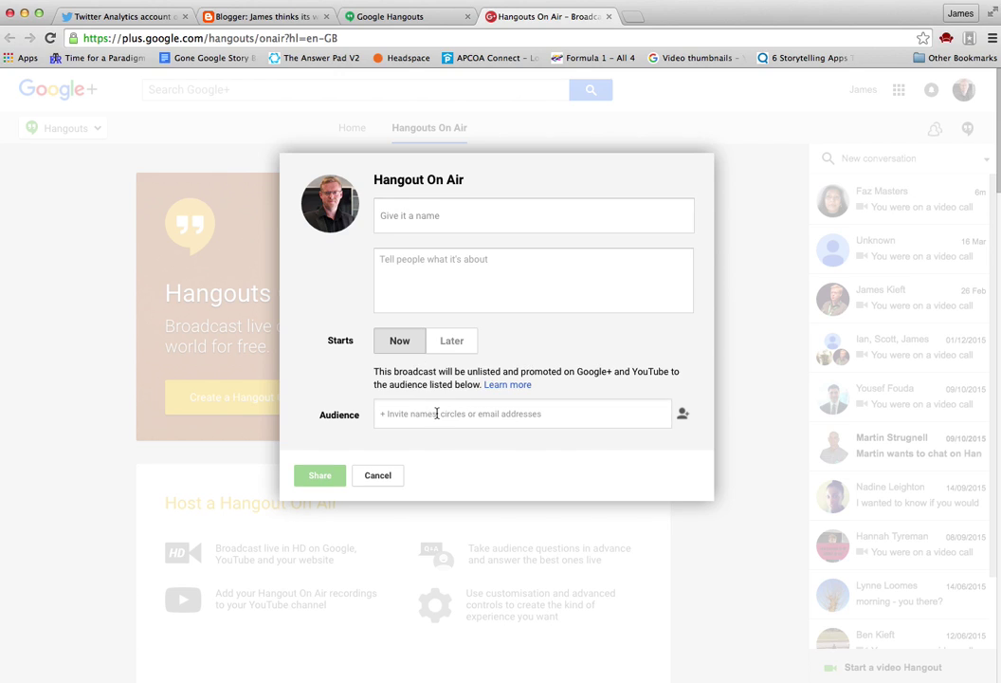
click(413, 414)
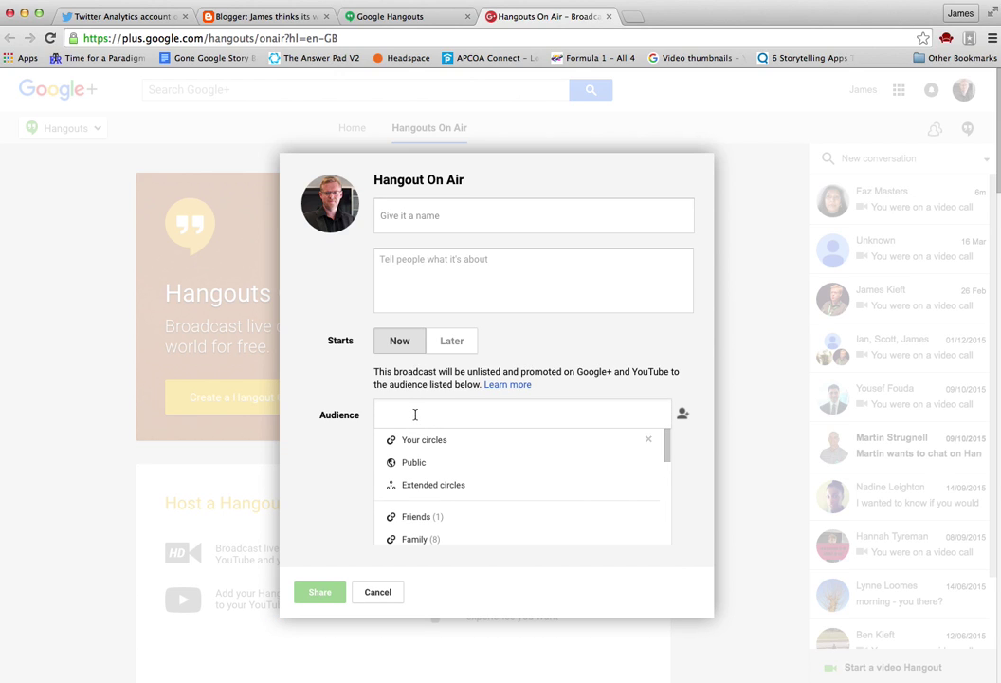
text(faz)
click(446, 452)
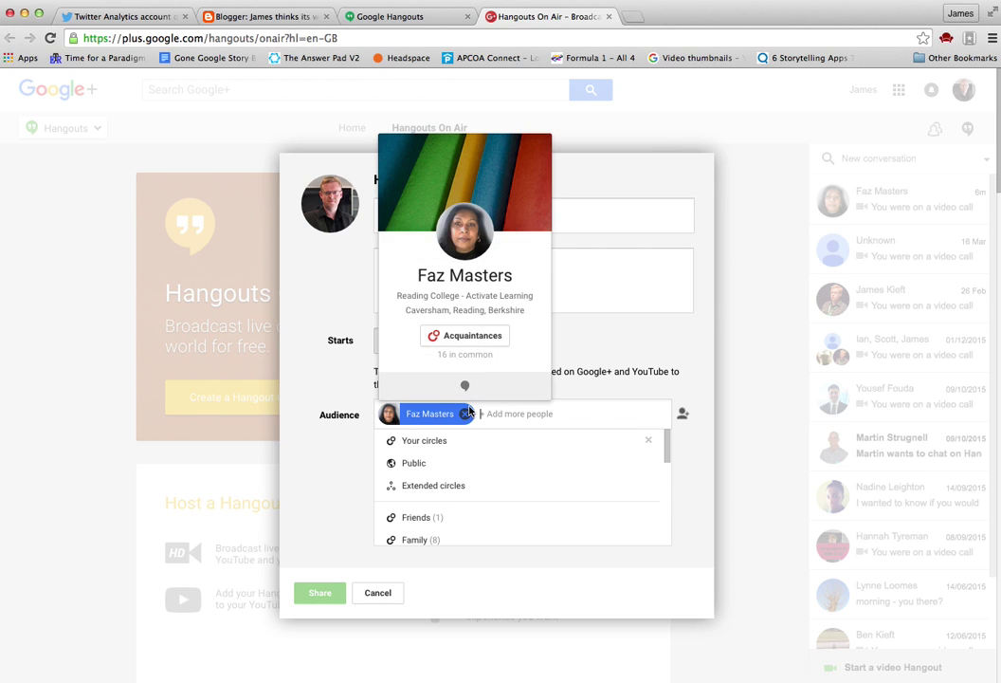
click(389, 220)
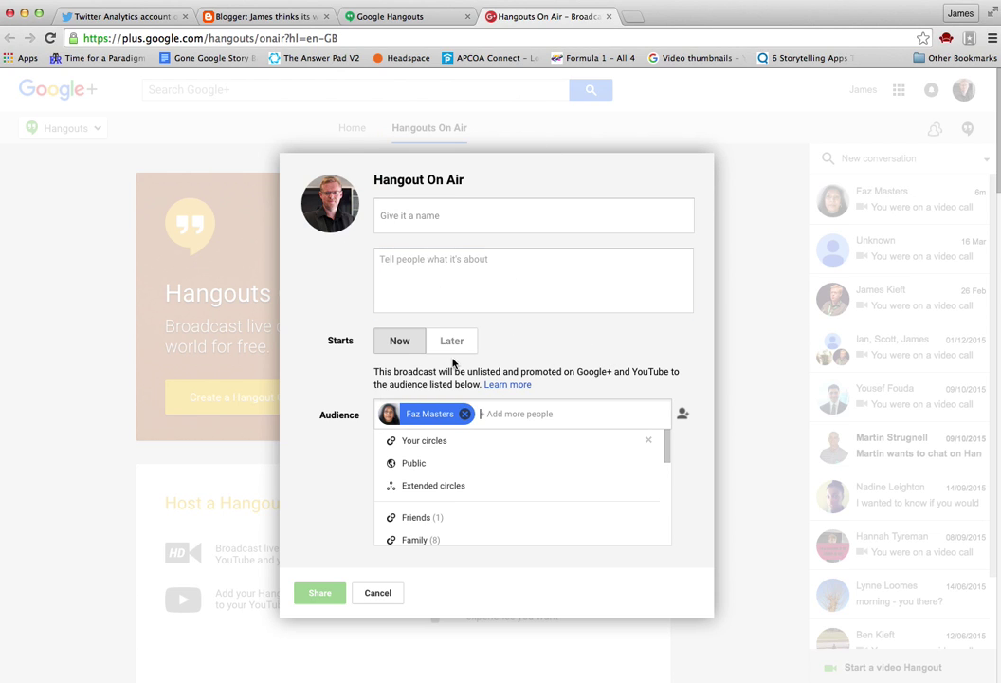
Enter the name 'James demo' and description 'Quick guide to hangouts on air', keeping Starts Now
click(382, 216)
text(Quick guide to hangouts on air)
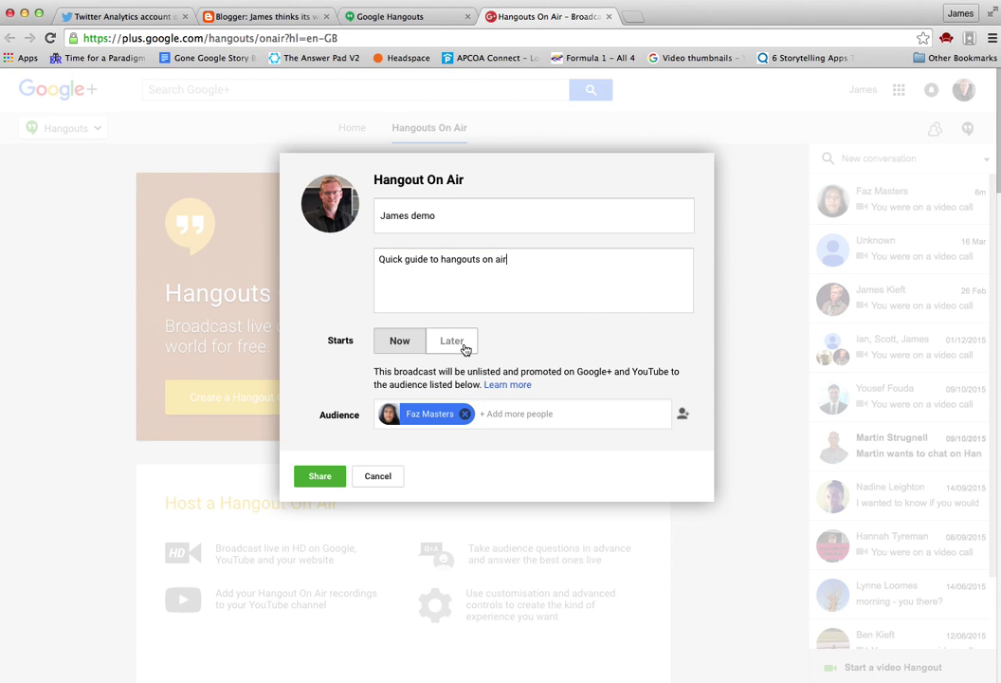
Share the James demo event, then start its Hangout On Air window from the event page
click(319, 477)
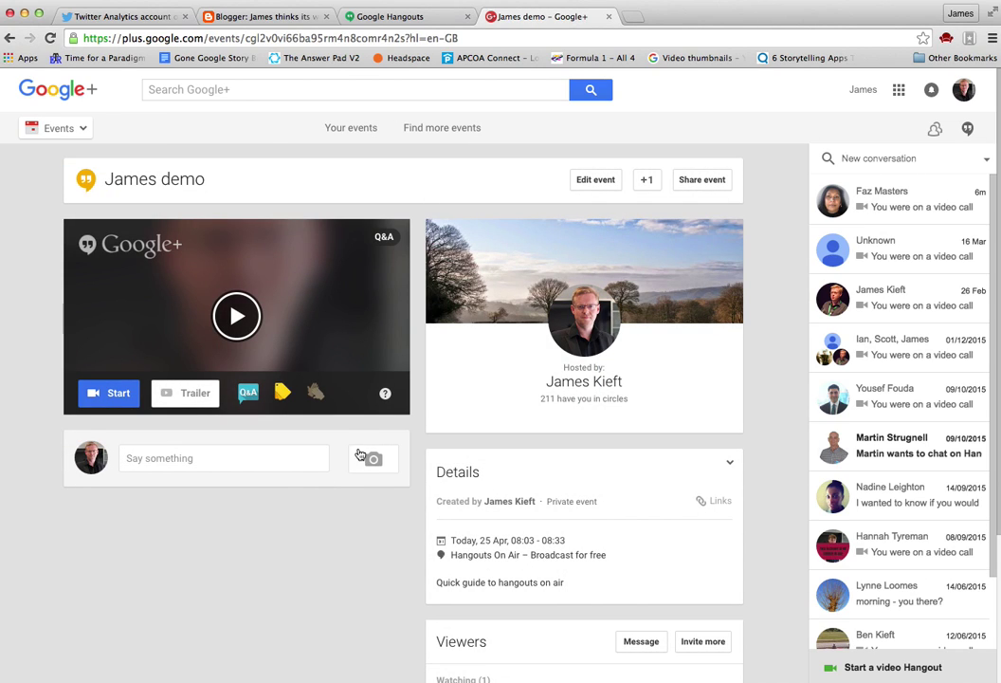
click(167, 397)
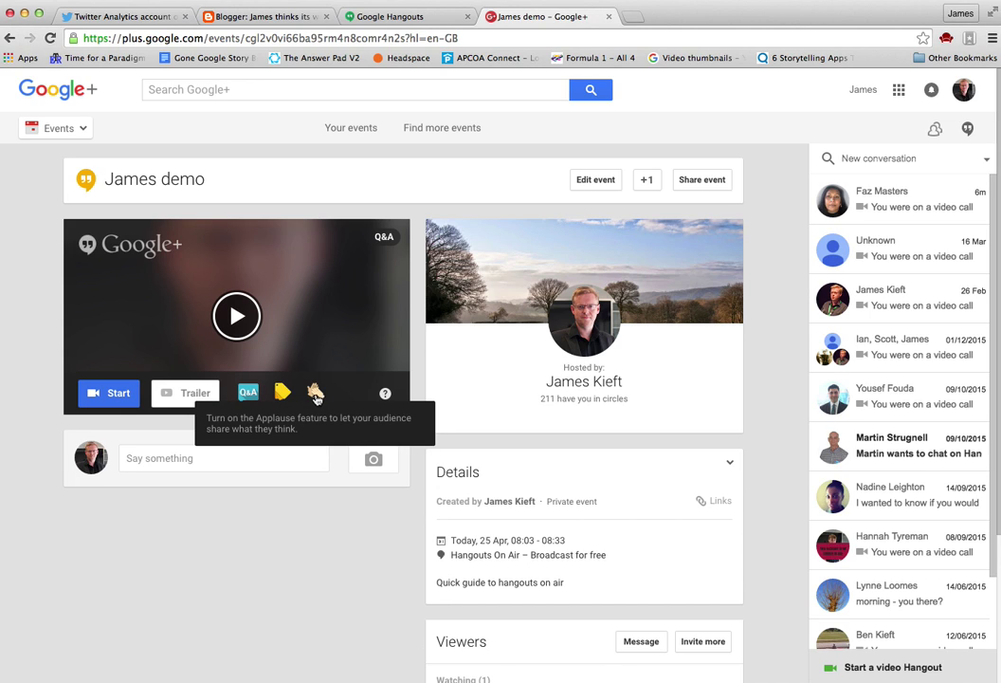
click(112, 396)
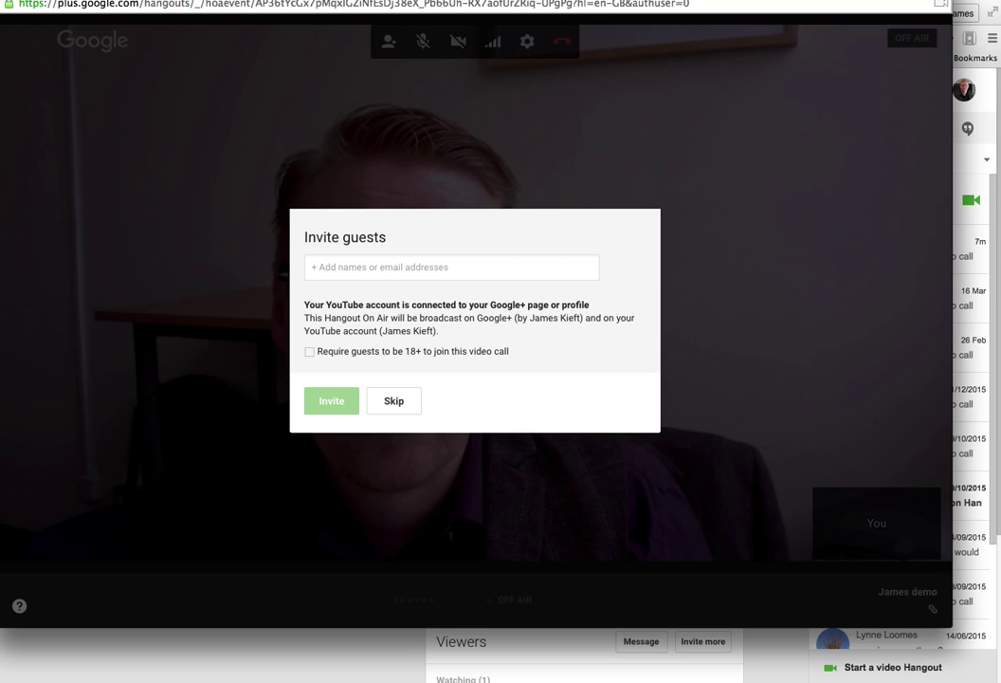
Move the broadcast window into place and skip inviting guests
drag(489, 0, 500, 11)
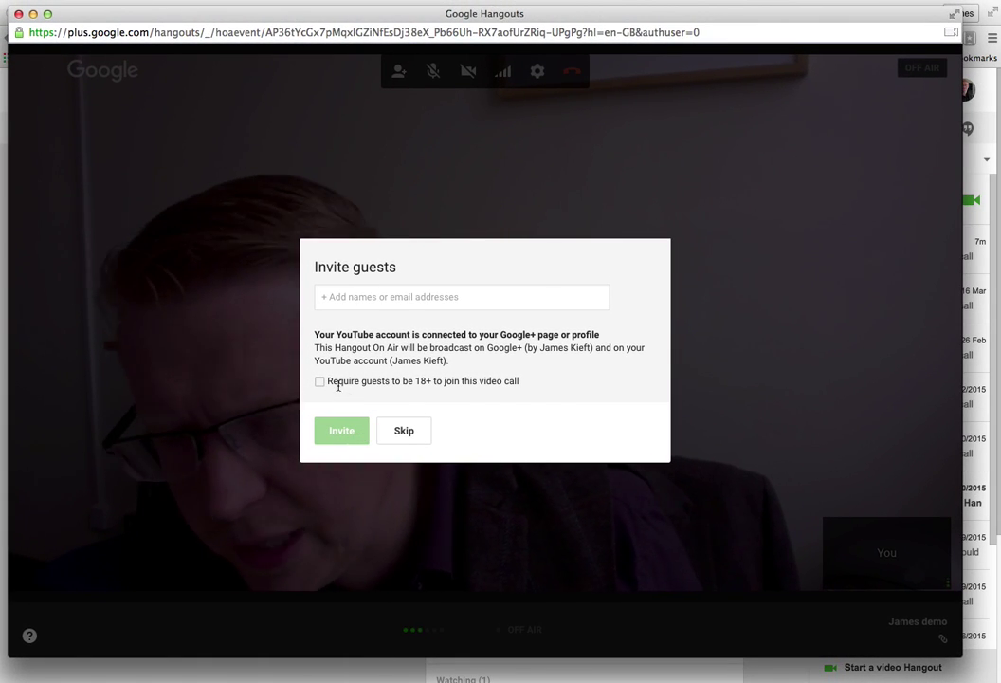
click(405, 431)
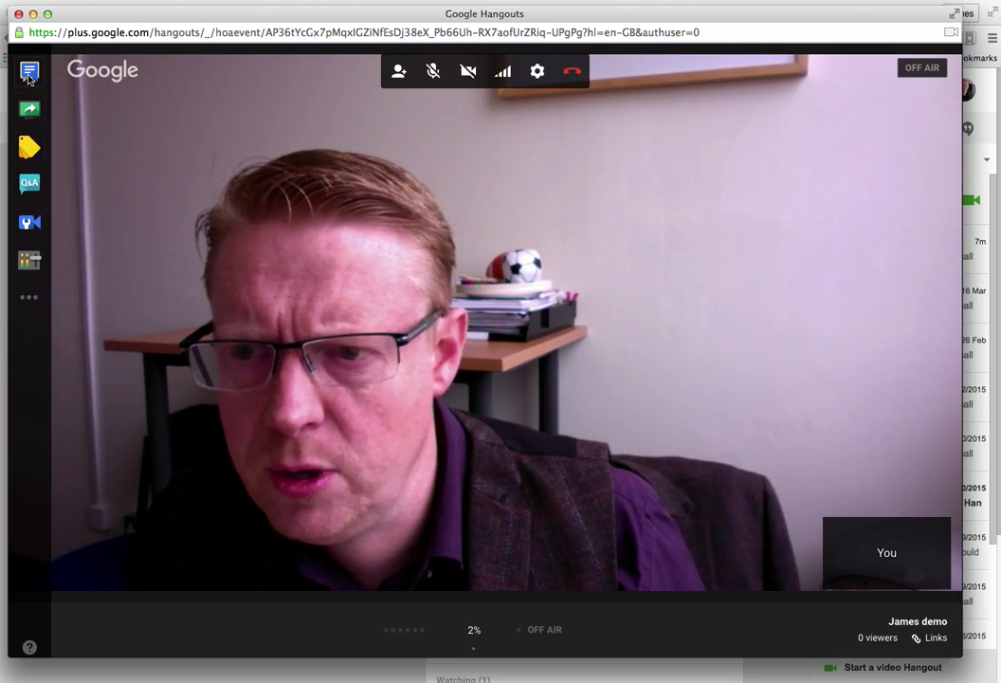
click(27, 147)
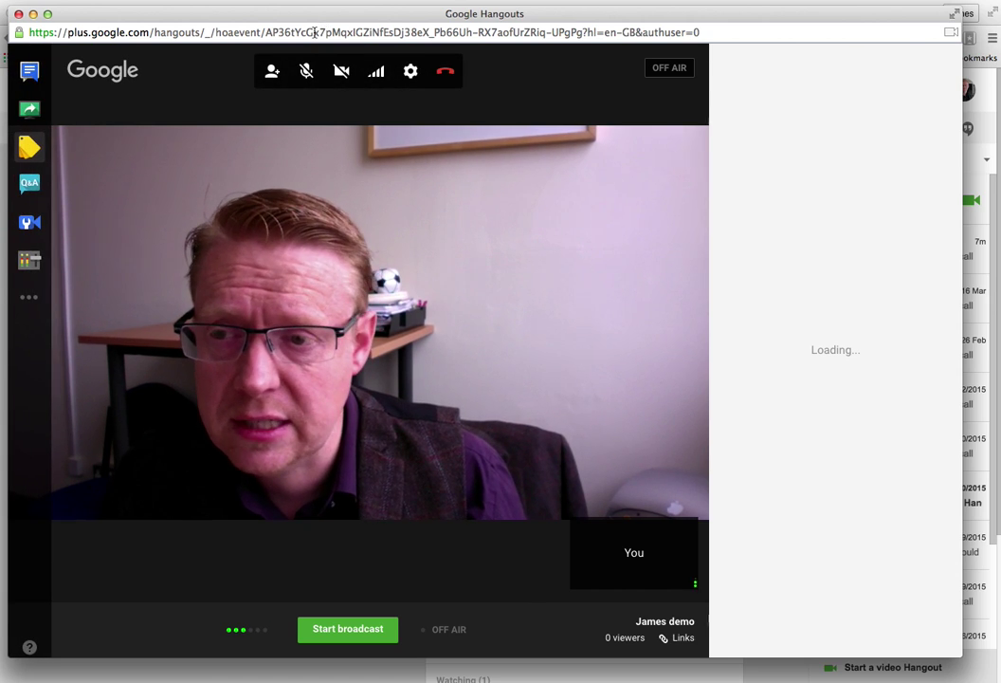
click(29, 148)
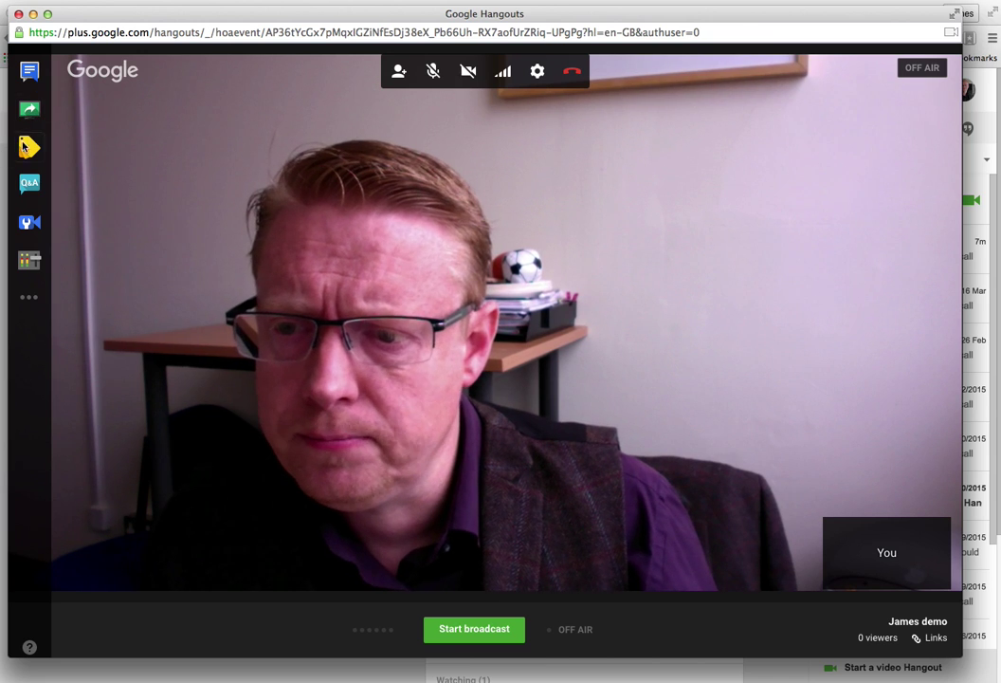
Cancel the screen-share dialog and open the audience Q&A panel beside the video
click(29, 112)
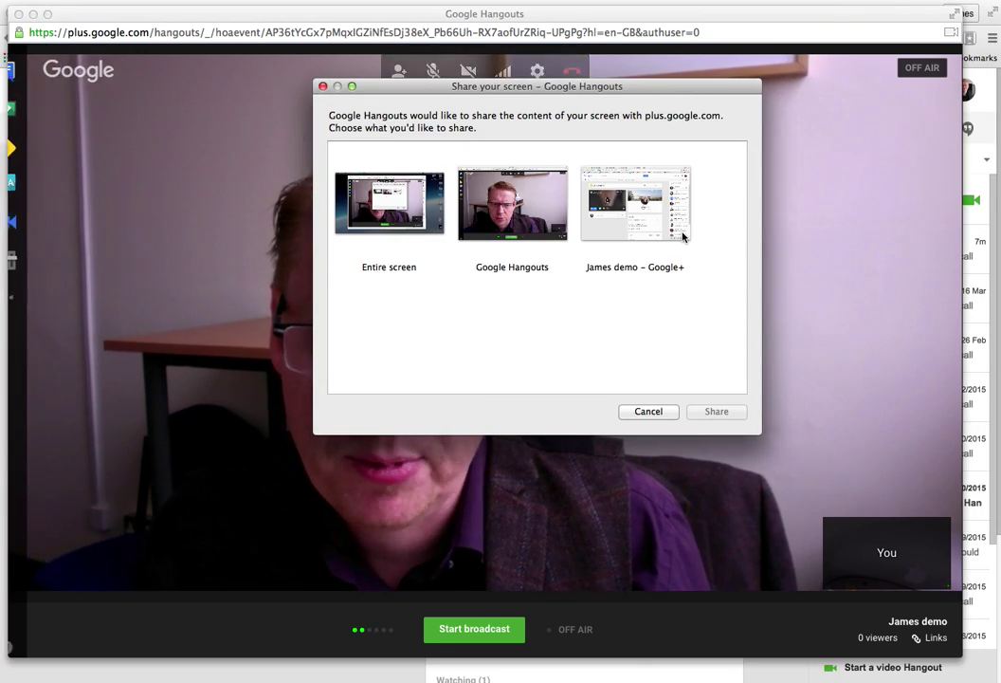
click(647, 412)
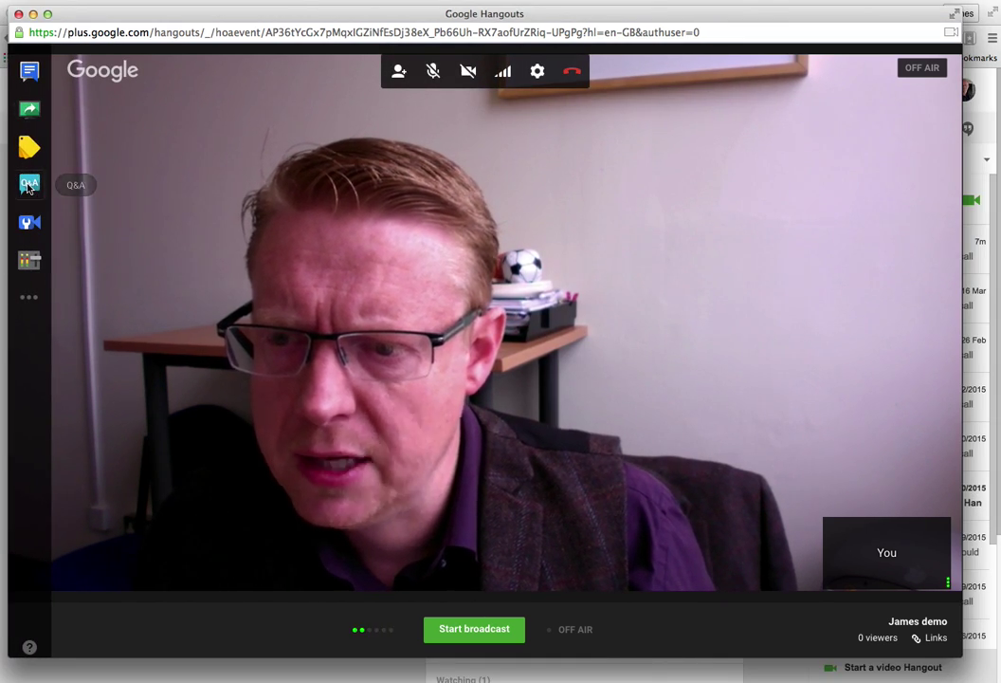
click(29, 184)
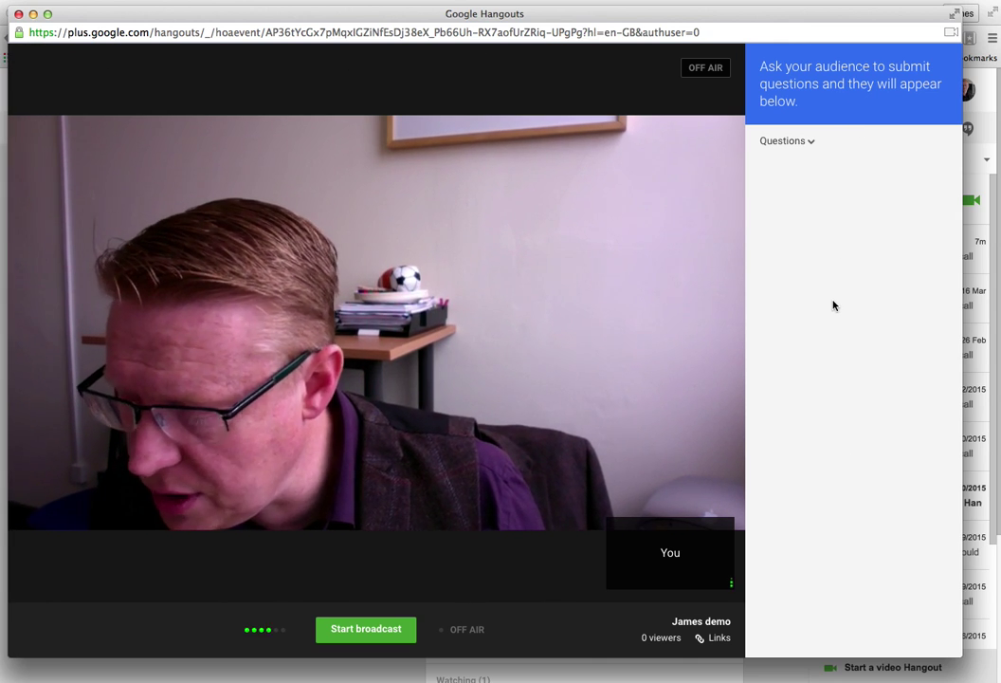
Select the video area, which brings up the network error that the video call couldn't start
click(579, 319)
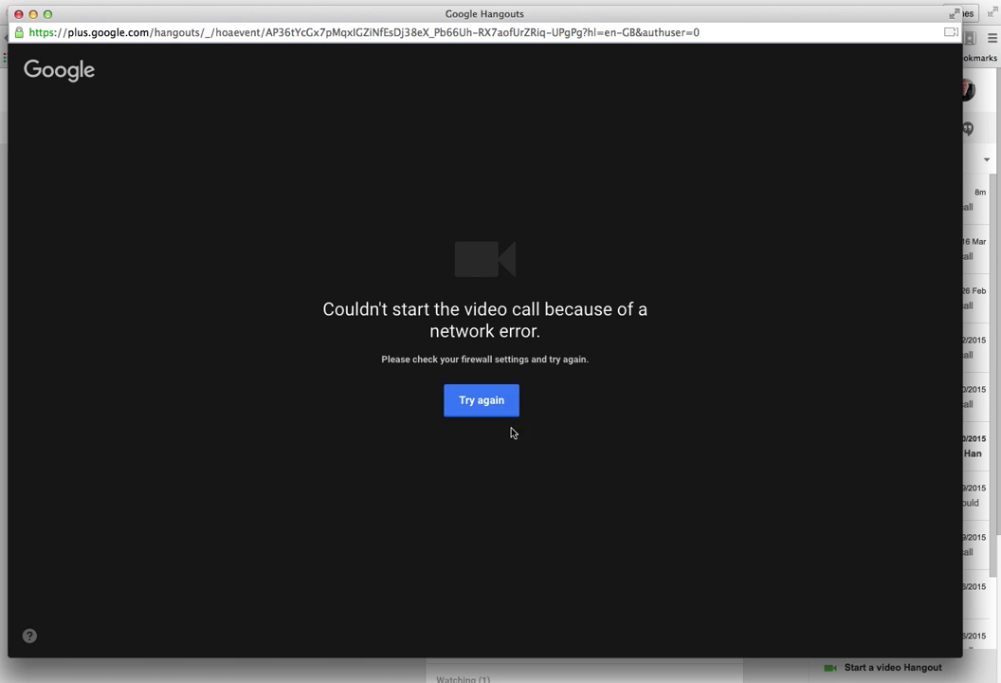
Retry the video call, accept the Hangout On Air rules, and join the call
click(485, 412)
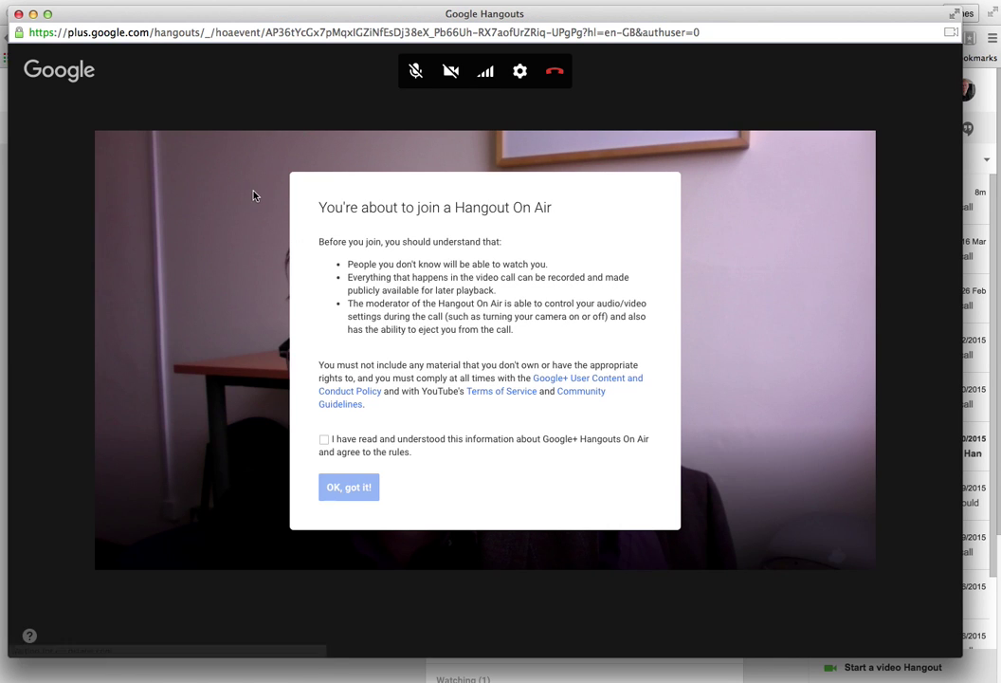
click(337, 489)
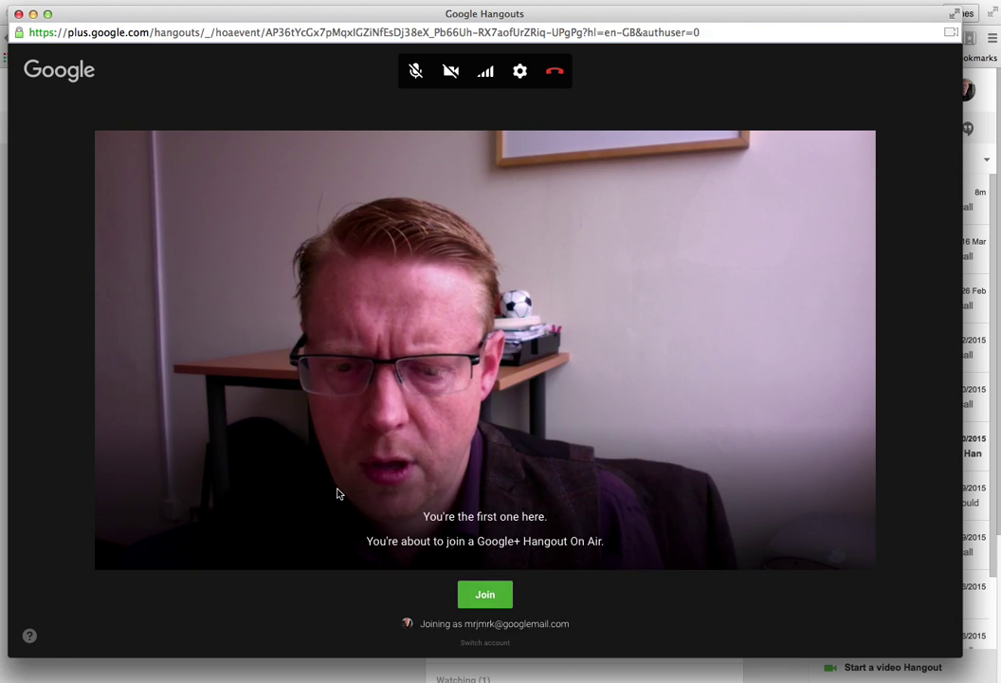
click(484, 595)
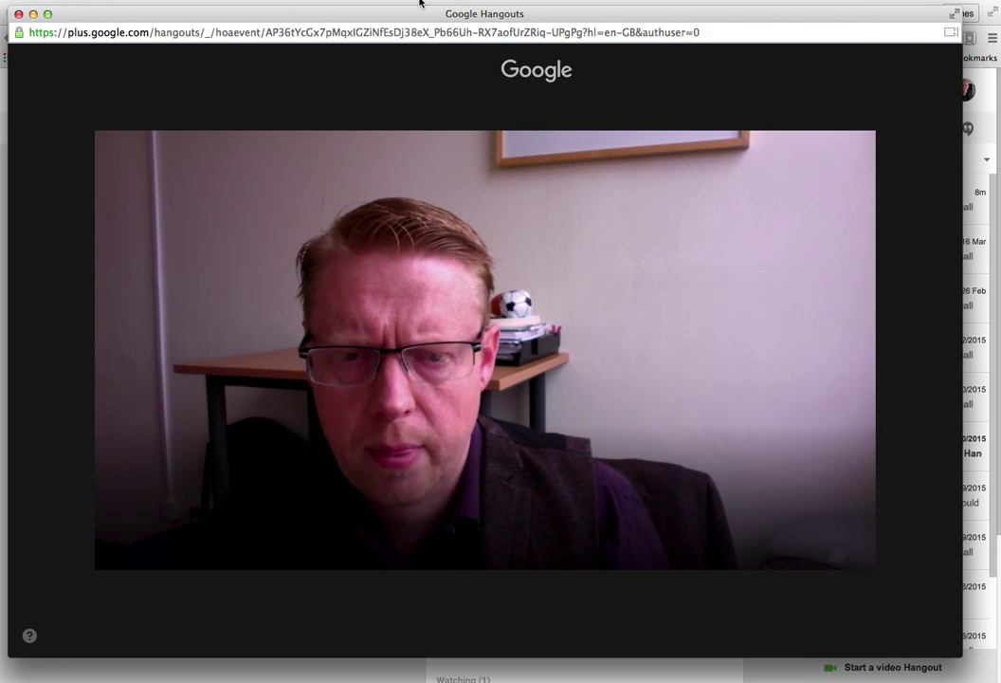
Reposition the Hangouts window while the James demo studio finishes loading
drag(413, 16, 396, 8)
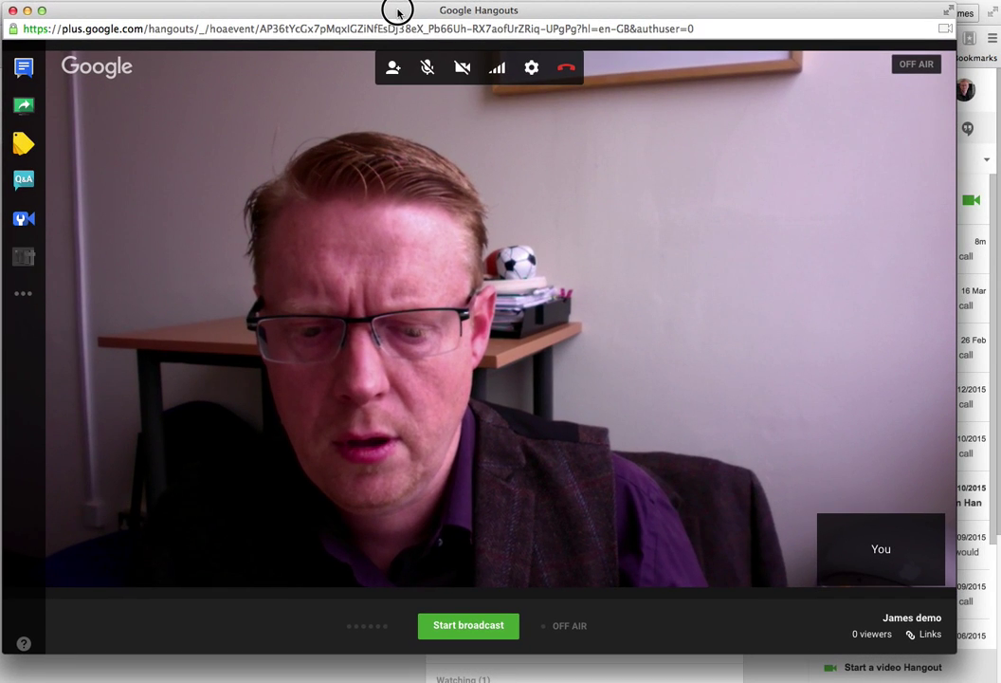